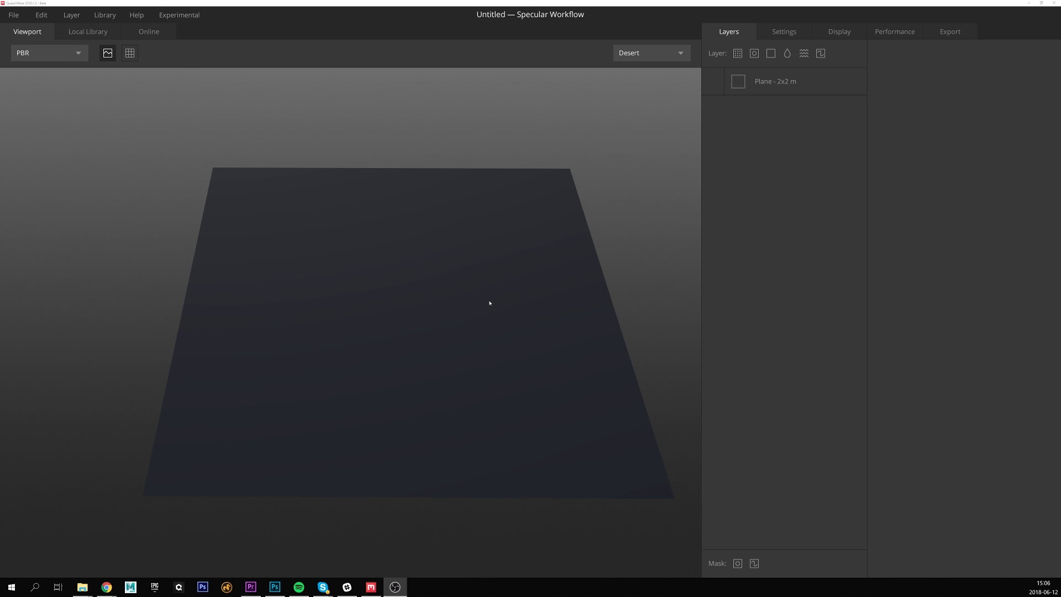
- Start a custom surface import and load the Albedo map with auto populate filling the roughness, normal and displacement maps
left_click(105, 17)
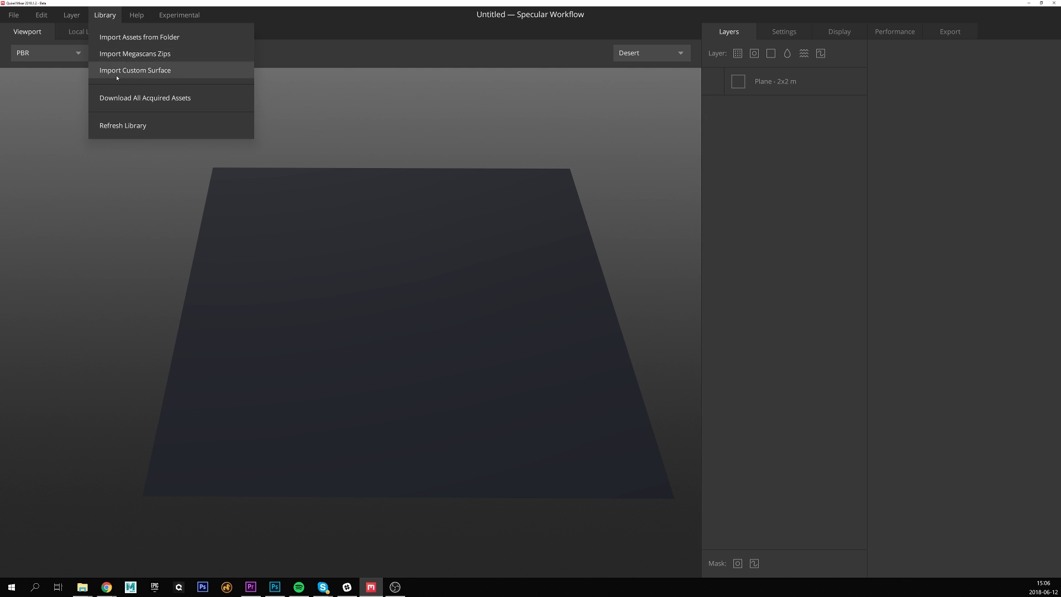
left_click(162, 72)
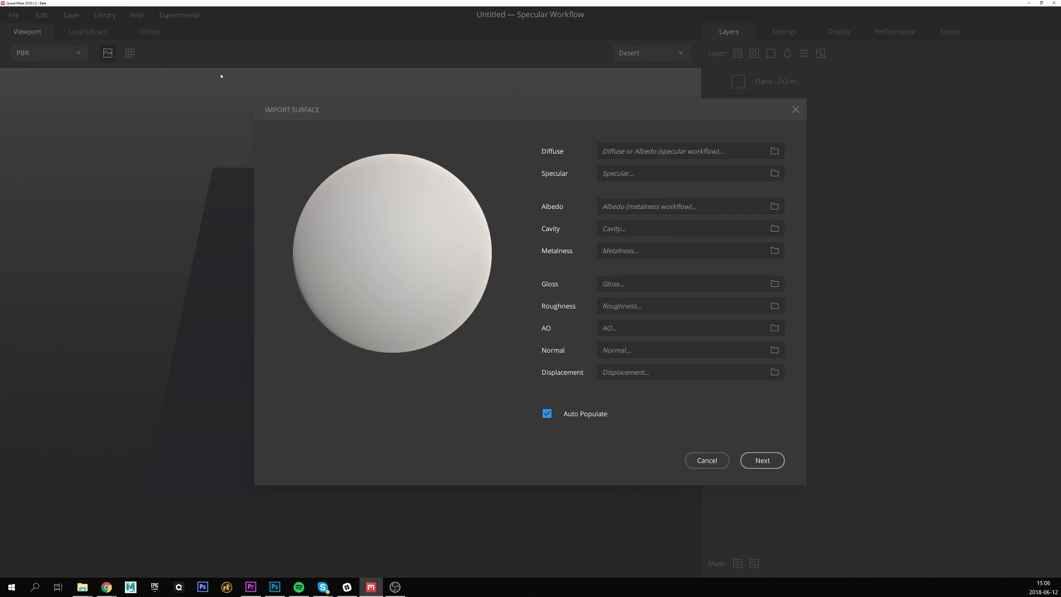
left_click(774, 206)
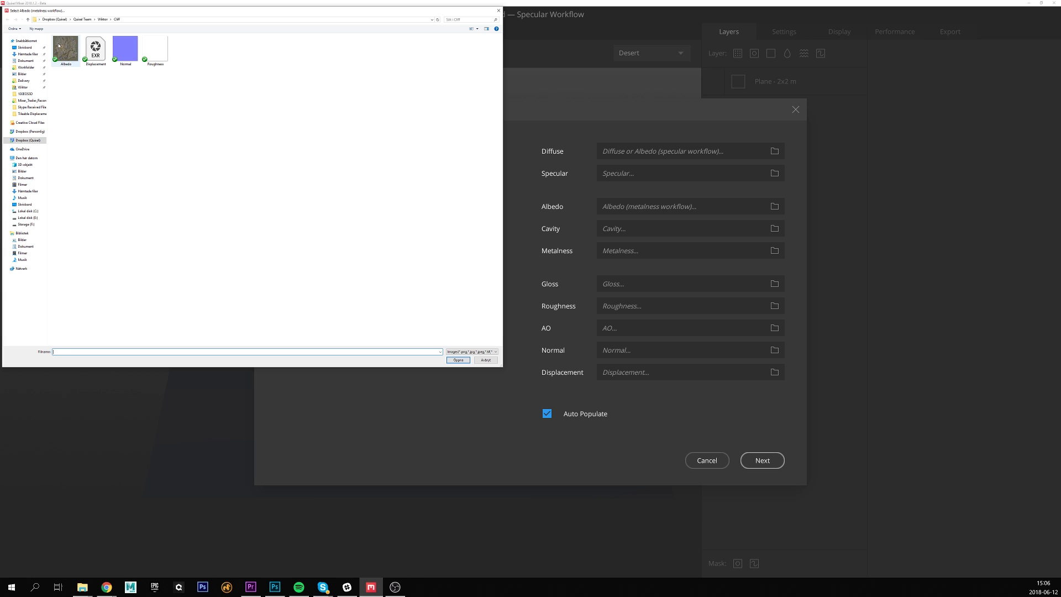
left_click(95, 48)
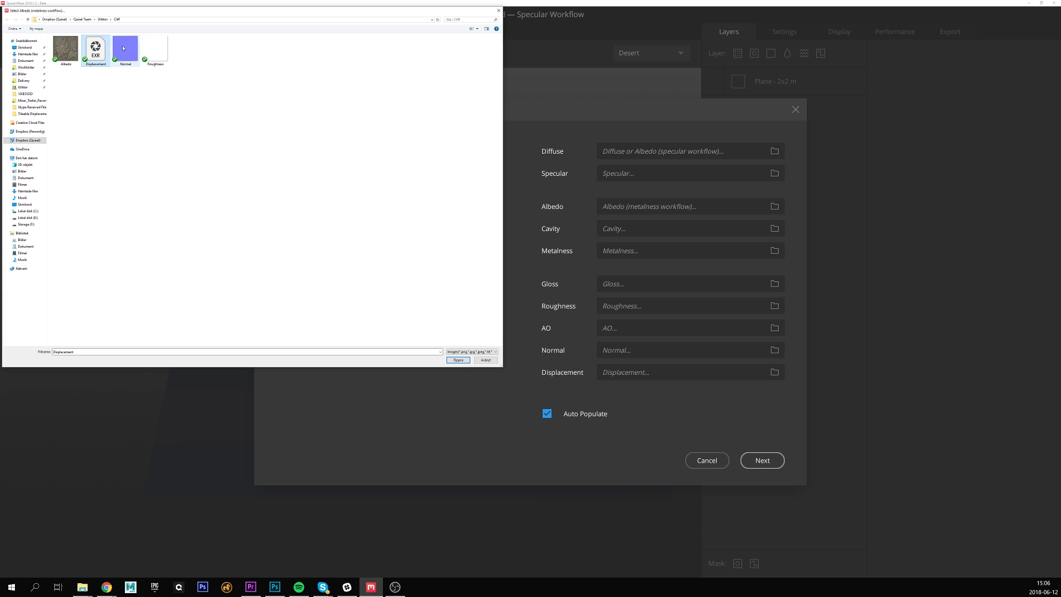
left_click(131, 49)
left_click(166, 48)
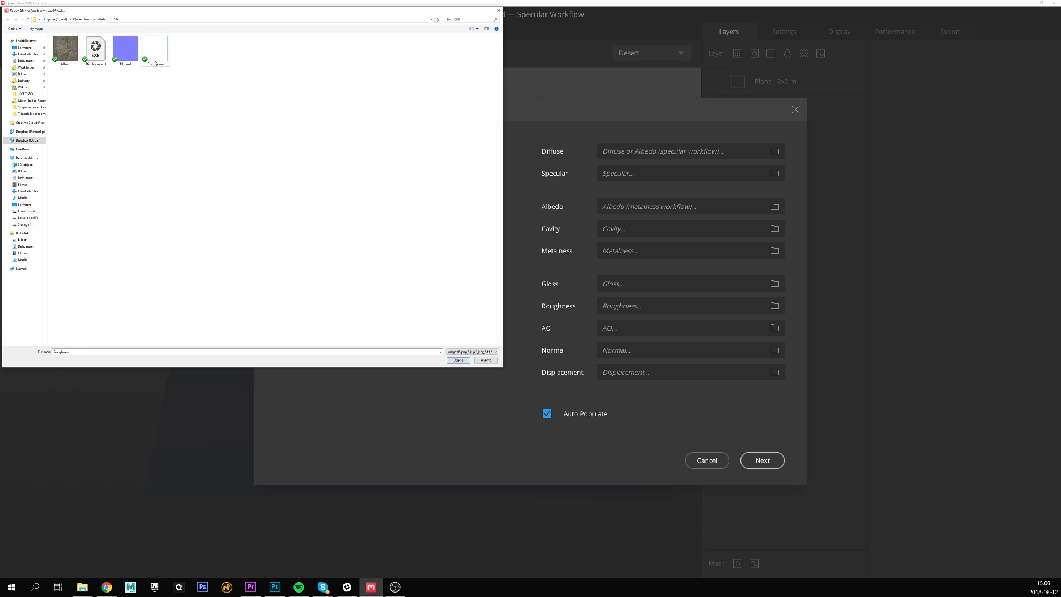
left_click(155, 50)
left_click(63, 51)
left_click(453, 360)
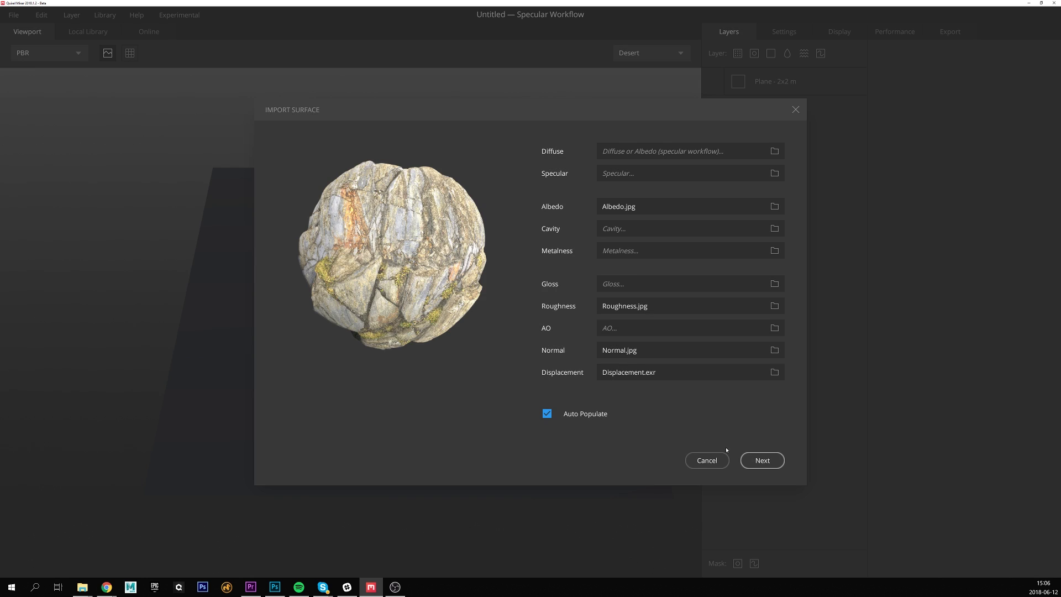
- Import the custom surface as 3D_Scan_Raw with a 2 m area in the Rock category
left_click(762, 462)
left_click(691, 195)
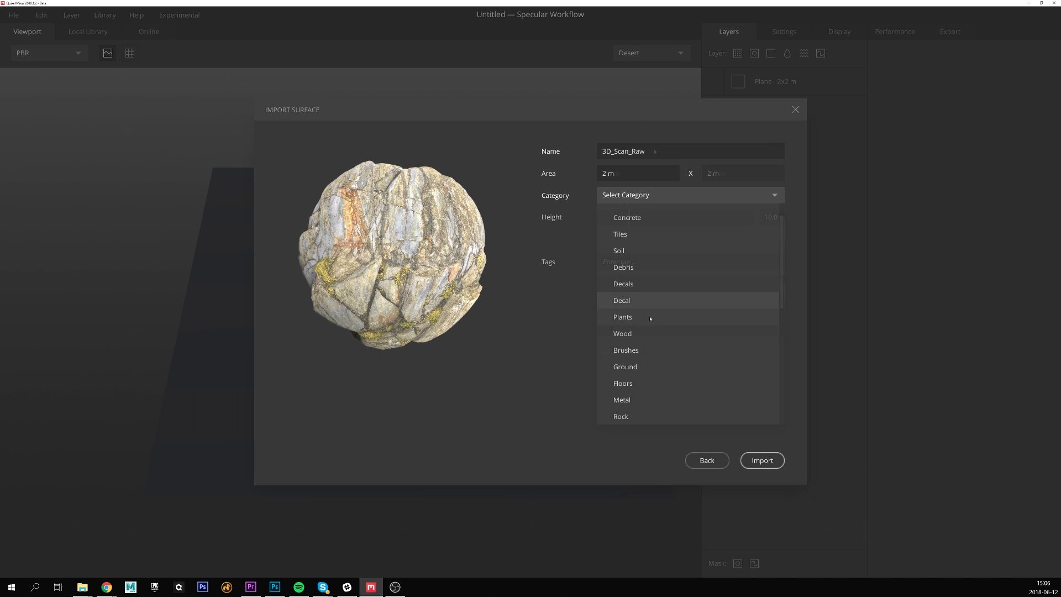
left_click(621, 420)
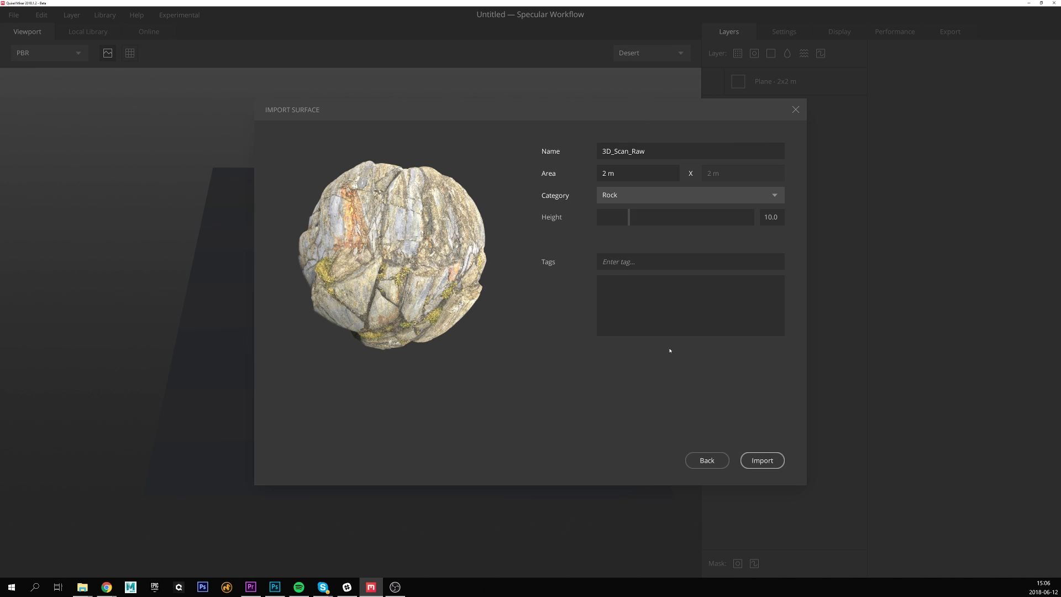
left_click(776, 460)
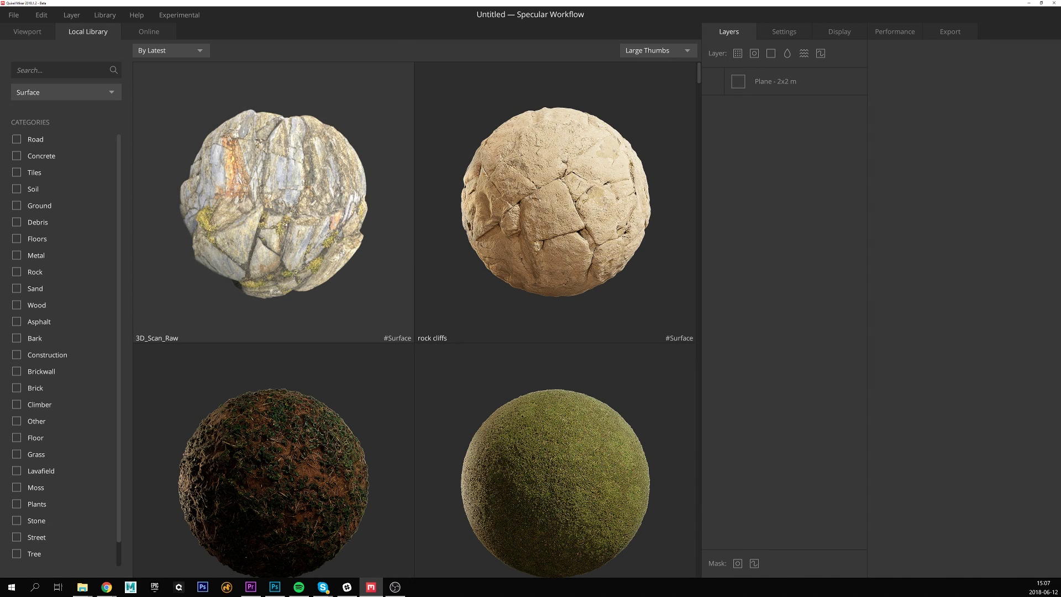
- Add the 3D_Scan_Raw surface as a layer and set its high and low frequency height intensity to 3
double_click(287, 224)
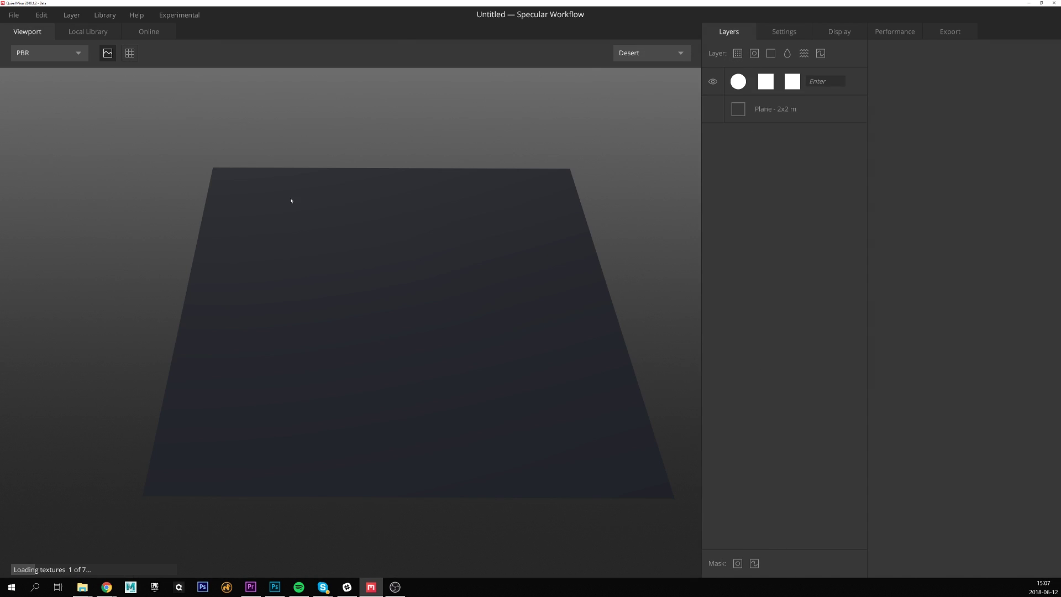
type("3")
key("Return")
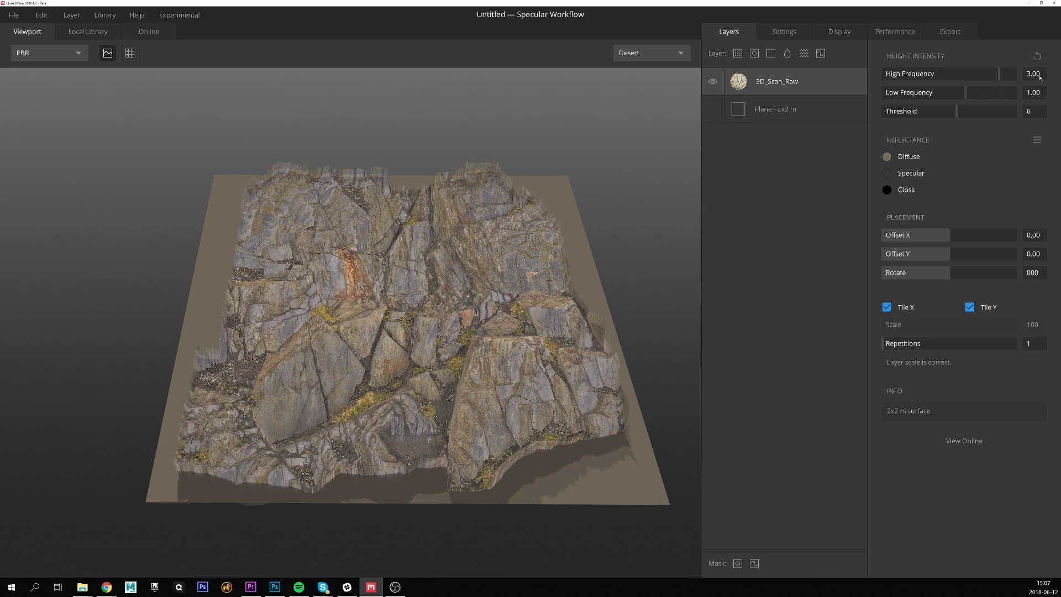
left_click(1044, 96)
type("3")
key("Return")
left_click_drag(390, 302, 415, 248)
- Add a Generate Normals layer above the scan and preview the surface in normal view
left_click(195, 19)
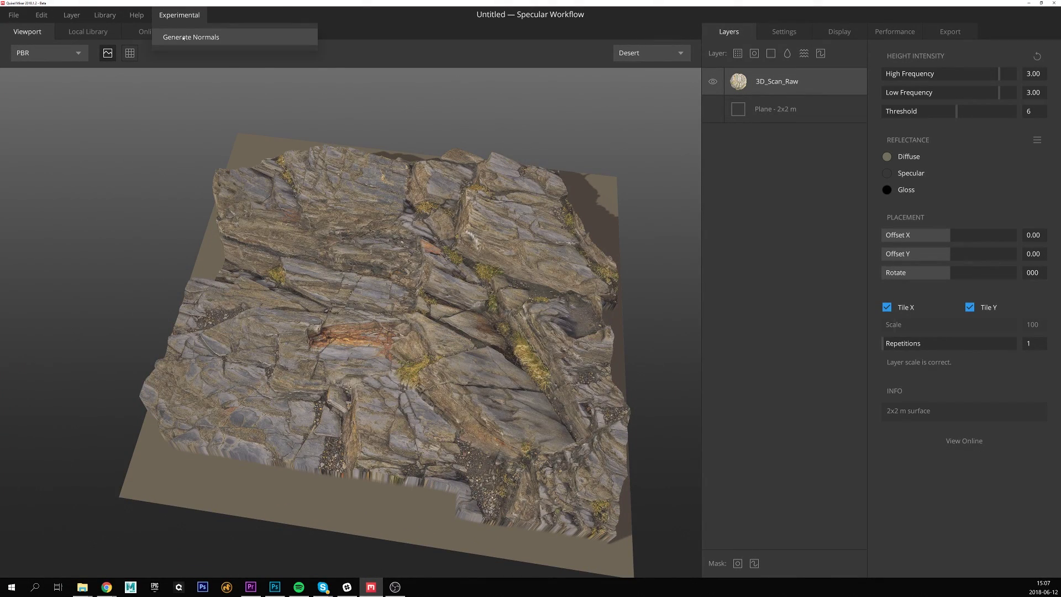
left_click(183, 21)
key("n")
left_click_drag(348, 282, 460, 297)
left_click(177, 19)
left_click(177, 38)
left_click_drag(447, 238, 353, 243)
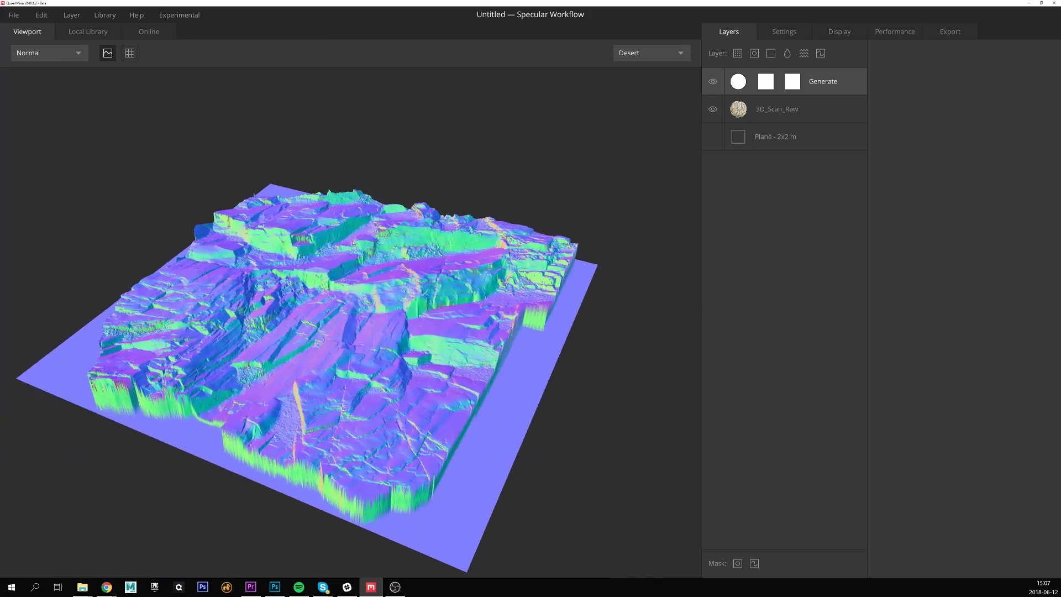
- Compare the surface with the generated normals on and off, and examine the rock up close in PBR view for stretching
left_click(714, 82)
left_click(714, 82)
left_click(713, 82)
left_click(713, 82)
left_click_drag(514, 185, 497, 221)
scroll(464, 276, "up", 5)
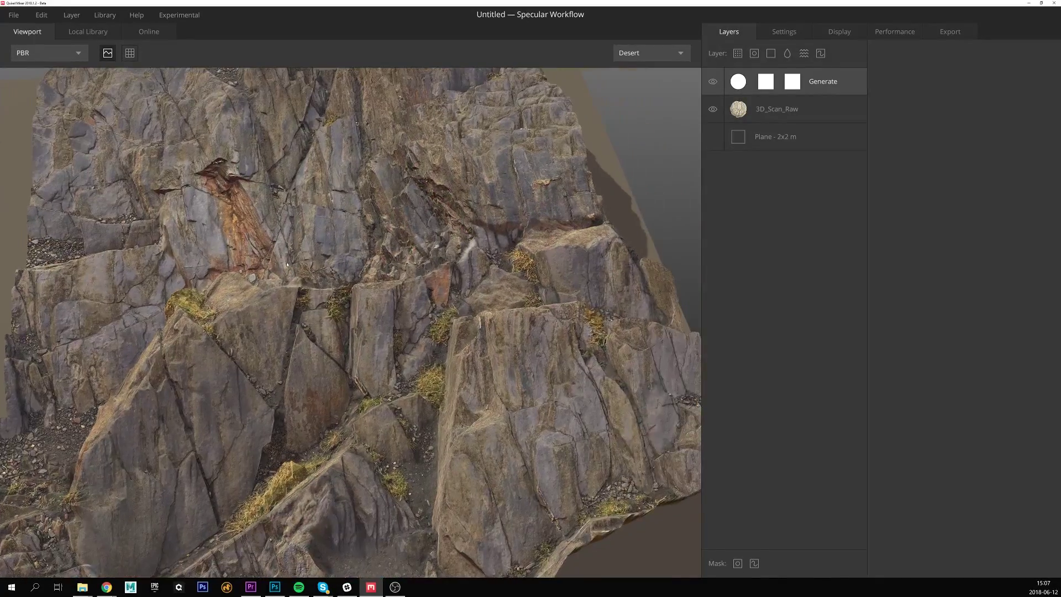
scroll(484, 349, "up", 3)
left_click_drag(472, 214, 360, 252)
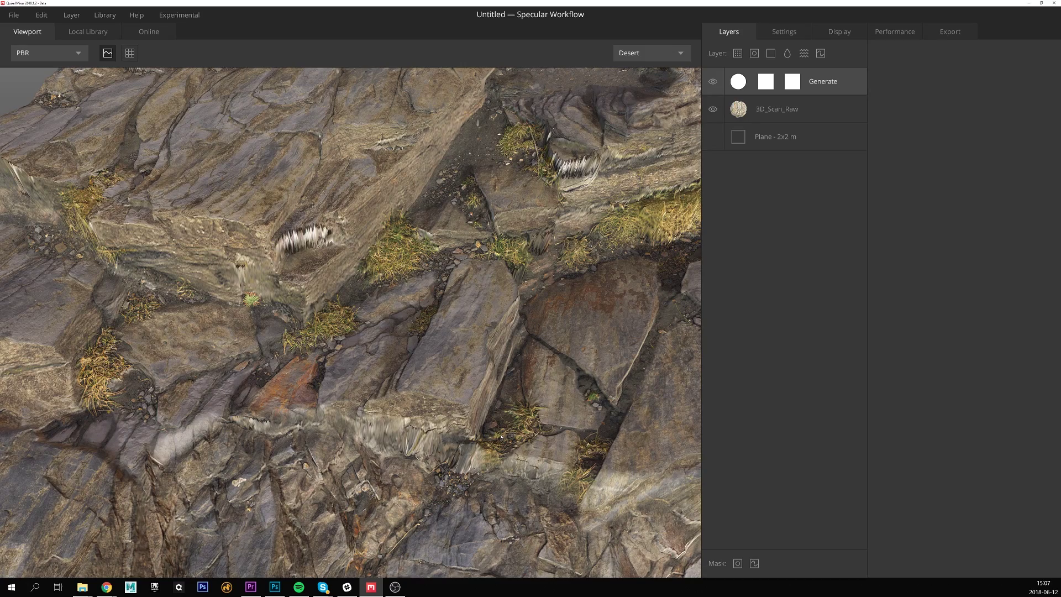
scroll(500, 437, "down", 6)
middle_click_drag(501, 436, 480, 362)
- Duplicate the 3D_Scan_Raw layer and blend the copy as Opacity Masked with Wrap to Base 1.00 and Remove Base Details 7
left_click(806, 111)
key("ctrl+d")
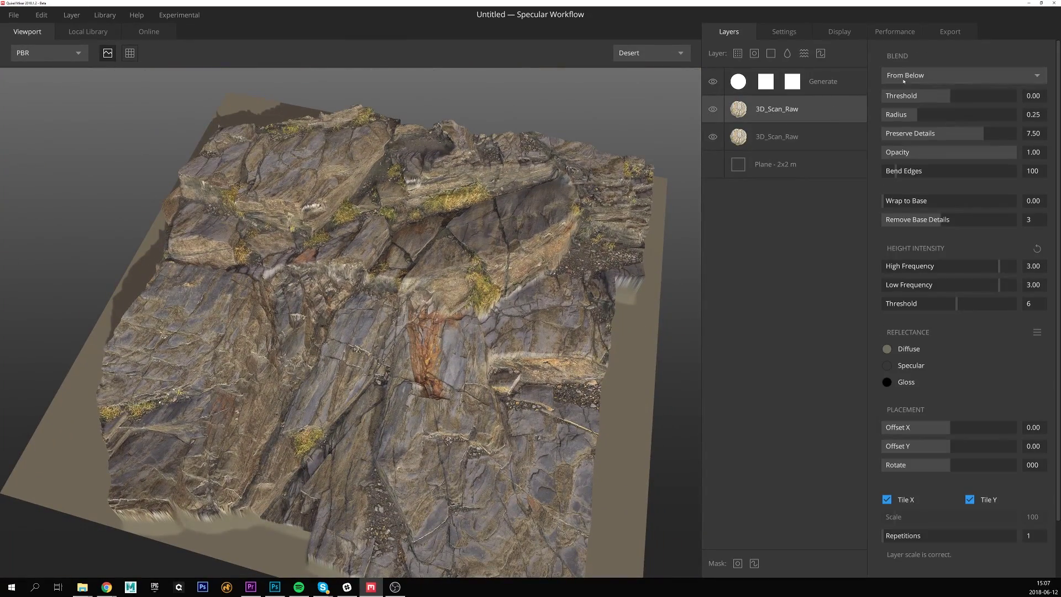
left_click(904, 81)
left_click(912, 127)
left_click_drag(906, 201, 1020, 202)
left_click_drag(956, 220, 1021, 221)
- Set the duplicated layer's high frequency to 0.2 and low frequency to 0, and compare the rock with the layer off and on
left_click(1037, 268)
type("0.2")
key("Return")
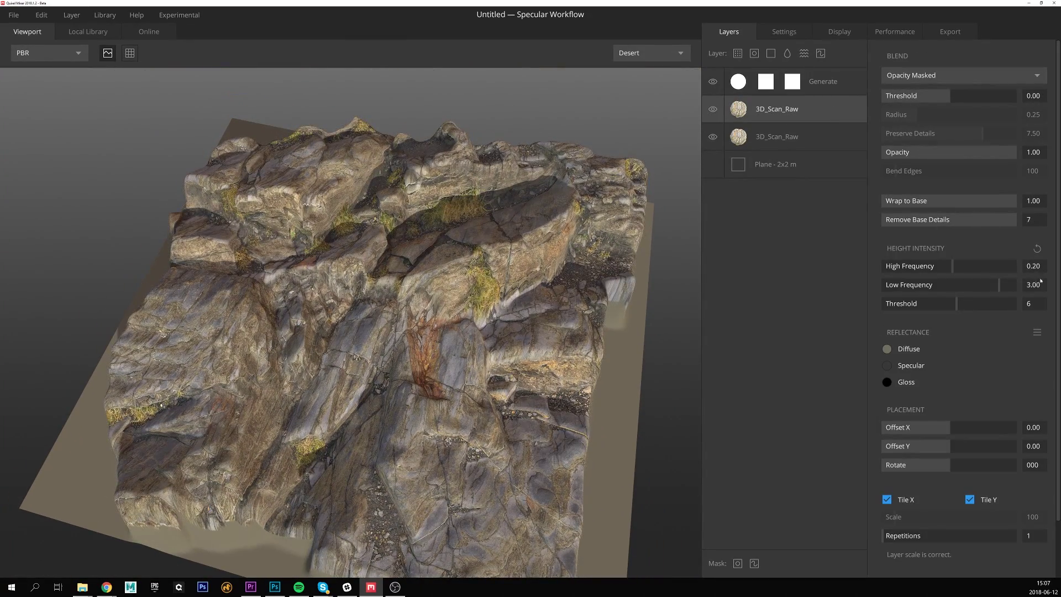
key("Return")
left_click_drag(486, 315, 372, 356, "alt")
left_click(713, 109)
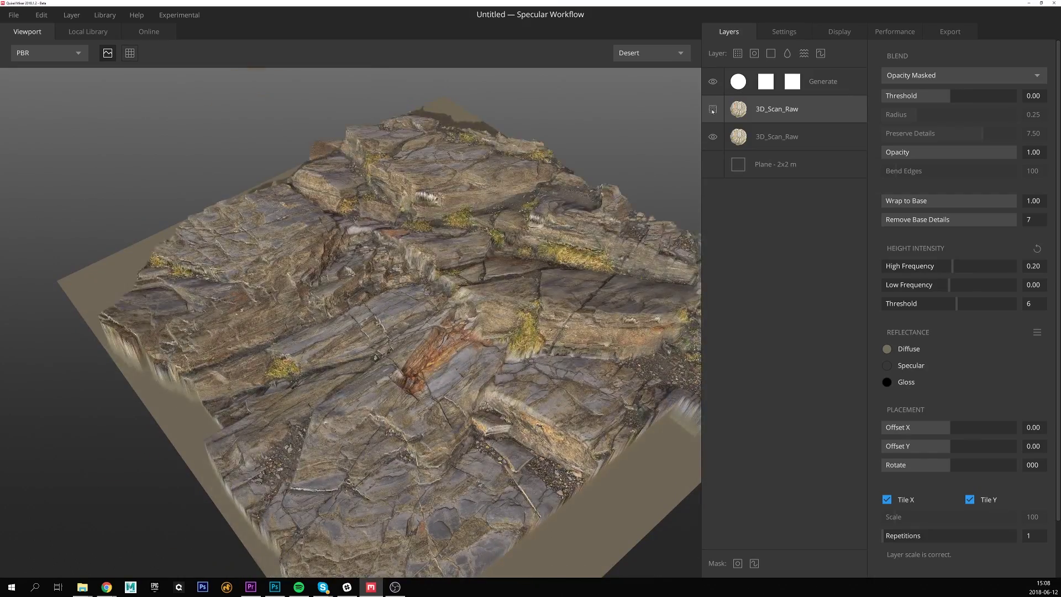
left_click(713, 109)
scroll(412, 256, "down", 3)
left_click_drag(413, 256, 481, 265)
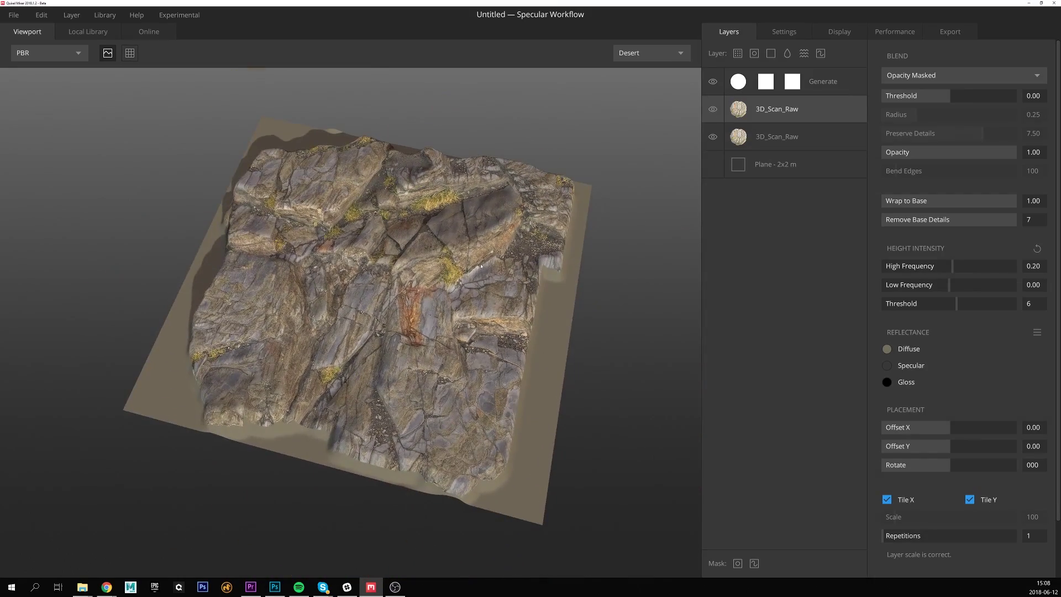
- Add a paint mask to the duplicated scan layer and fill it with black using a very large brush
left_click(754, 563)
scroll(375, 293, "up", 10, "ctrl")
key("x")
mouse_move(344, 269)
left_mouse_down()
mouse_move(365, 345)
mouse_move(337, 415)
mouse_move(453, 443)
mouse_move(475, 412)
left_mouse_up()
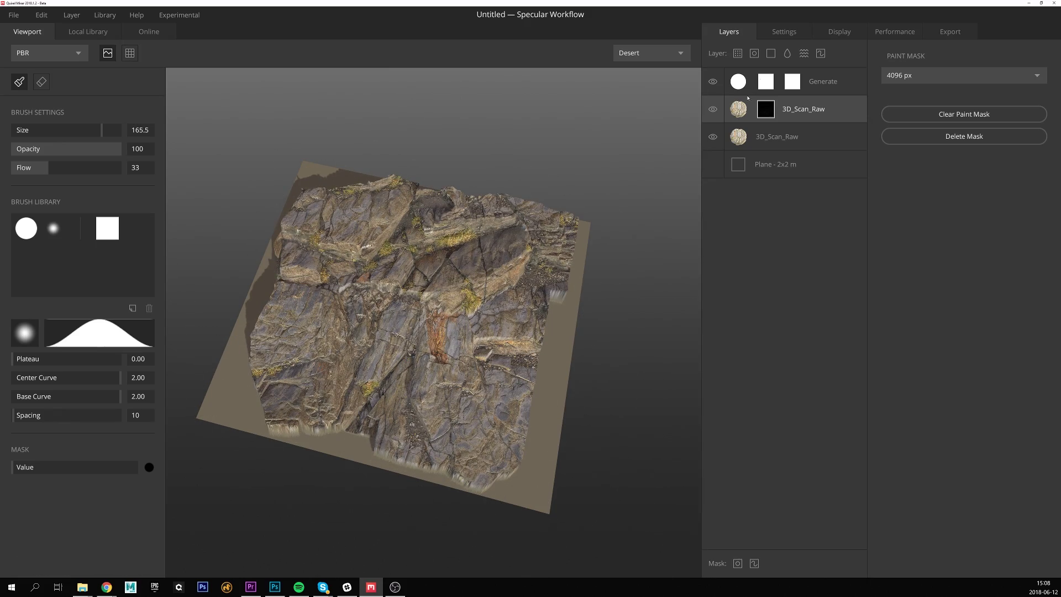
left_click(713, 111)
- Switch the mask brush to white, shrink it to about 14.6 and paint over the stretched patch on the rock ledge
middle_click_drag(431, 204, 416, 238, "alt")
scroll(421, 239, "up", 8)
scroll(420, 240, "down", 12, "ctrl")
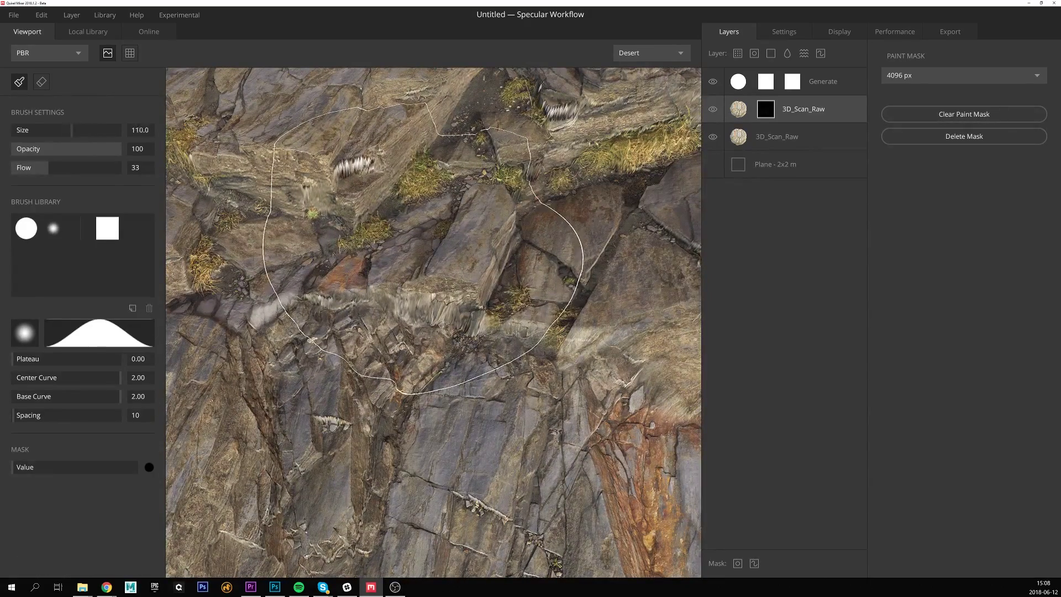
key("x")
middle_click_drag(382, 195, 402, 277, "alt")
scroll(403, 277, "up", 3)
left_click_drag(382, 227, 322, 202, "alt")
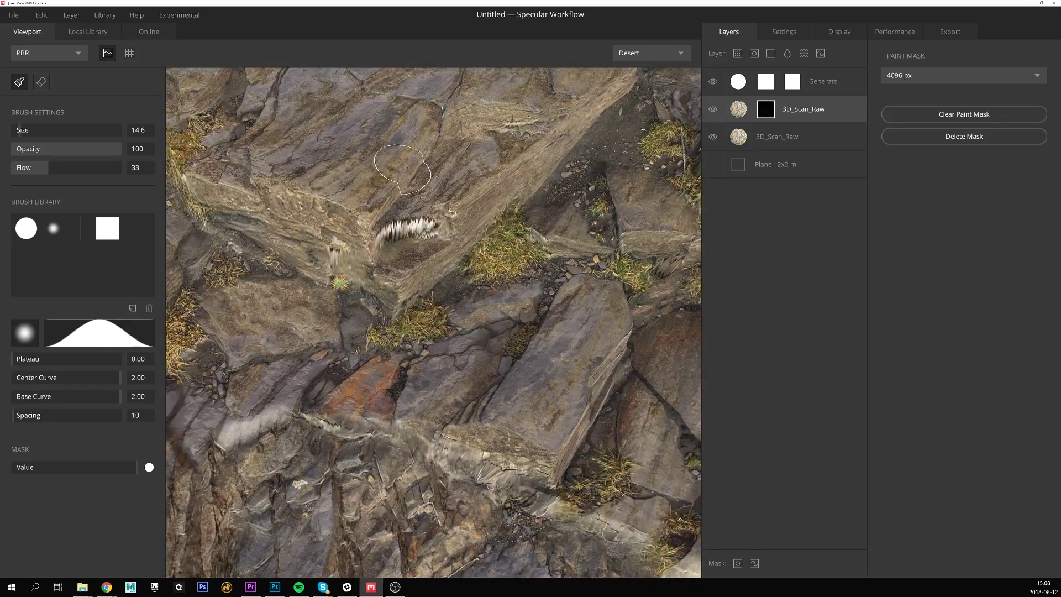
middle_click_drag(399, 216, 411, 279, "alt")
scroll(413, 284, "up", 2)
left_click_drag(439, 282, 355, 296)
- Paint white in the mask over the other stretched areas along the ledges in the middle of the rock
middle_click_drag(514, 347, 364, 403, "alt")
scroll(577, 309, "down", 2)
left_click_drag(546, 280, 605, 307)
scroll(597, 315, "down", 3)
middle_click_drag(387, 412, 374, 255, "alt")
mouse_move(374, 255)
left_mouse_down("alt")
mouse_move(331, 305)
mouse_move(340, 334)
mouse_move(432, 333)
left_mouse_up("alt")
mouse_move(288, 329)
left_mouse_down()
mouse_move(208, 343)
mouse_move(320, 412)
mouse_move(498, 410)
mouse_move(480, 381)
left_mouse_up()
- Reduce the brush size to 10.5 and paint white over the narrower stretched areas of the rock
key("bracketleft")
key("bracketleft")
key("bracketleft")
middle_click_drag(511, 390, 450, 401, "alt")
mouse_move(652, 412)
left_mouse_down()
mouse_move(620, 398)
mouse_move(462, 399)
mouse_move(569, 331)
left_mouse_up()
middle_click_drag(371, 267, 414, 421, "alt")
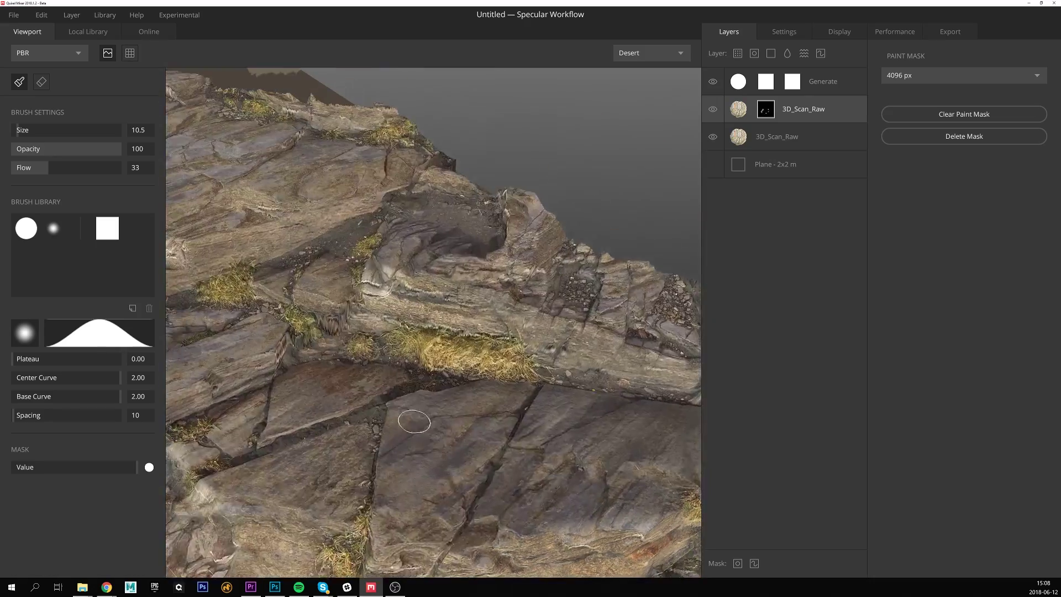
- Reduce the brush size to 4.4, paint out the small stretched artefacts in the rock, and compare with the masked layer hidden and shown
left_click_drag(414, 422, 487, 387, "alt")
key("bracketleft")
key("bracketleft")
key("bracketleft")
left_click_drag(521, 296, 461, 306)
mouse_move(461, 306)
middle_mouse_down()
mouse_move(330, 324)
mouse_move(384, 347)
middle_mouse_up()
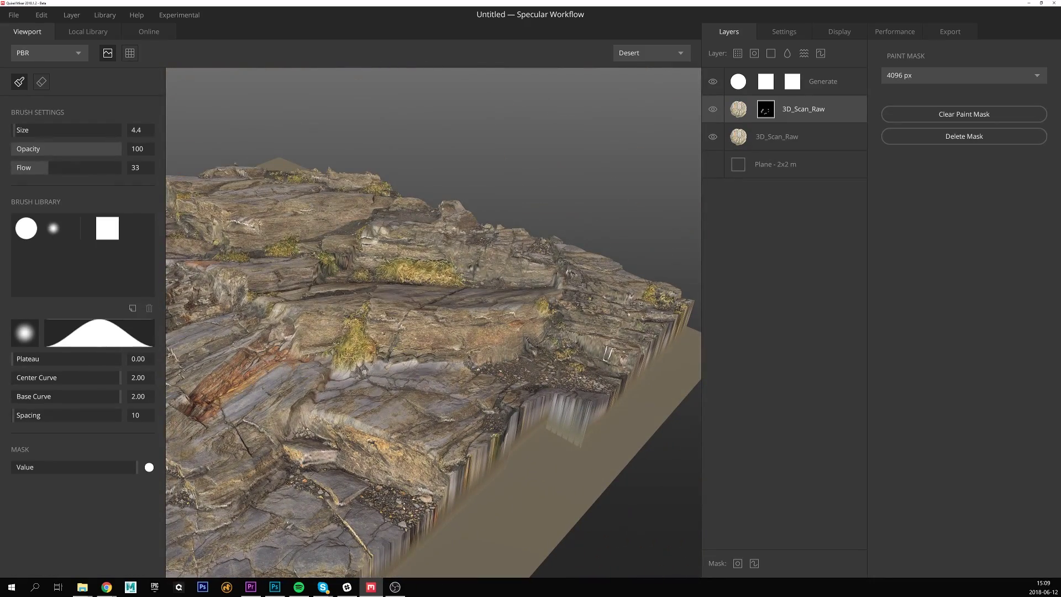
middle_click_drag(578, 344, 442, 332)
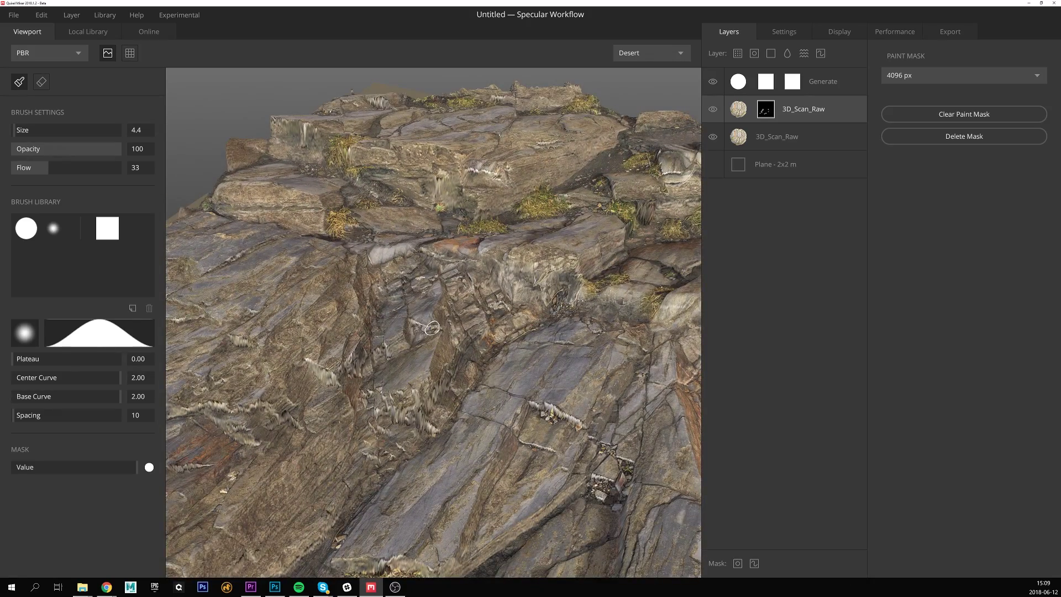
mouse_move(395, 420)
left_mouse_down()
mouse_move(424, 414)
mouse_move(514, 332)
mouse_move(706, 124)
left_mouse_up()
scroll(415, 400, "down", 5)
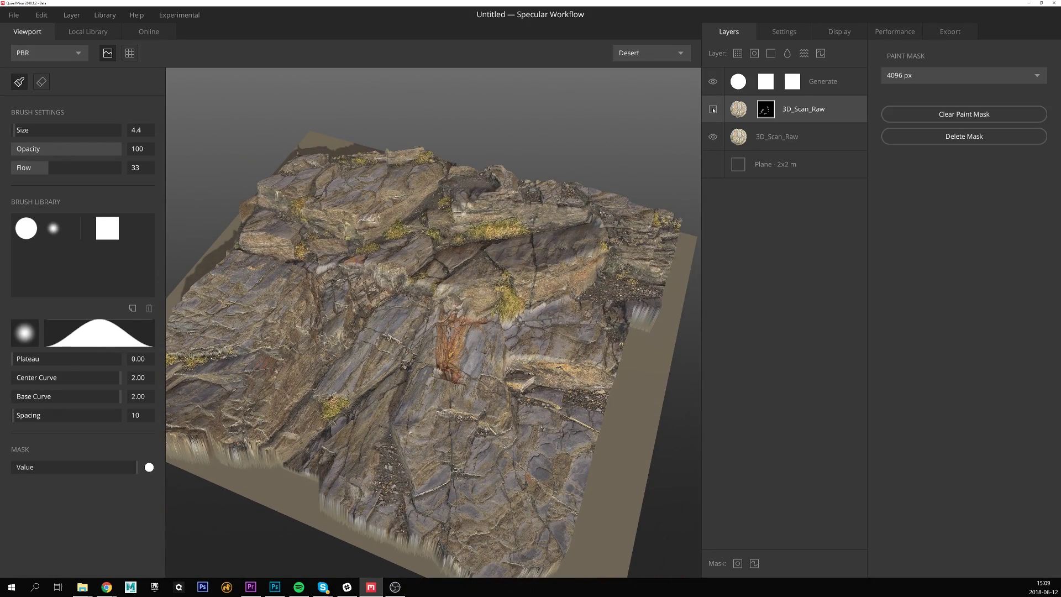
left_click(713, 110)
- Paint white in the mask along the scan's outer edges, using a brush up to size 48, to clean the stretched borders
scroll(541, 221, "down", 3)
left_click_drag(519, 226, 442, 307, "alt")
middle_click_drag(441, 306, 358, 315)
key("bracketright")
mouse_move(327, 309)
left_mouse_down("alt")
mouse_move(363, 289)
mouse_move(331, 276)
left_mouse_up("alt")
key("bracketleft")
key("bracketleft")
mouse_move(273, 178)
left_mouse_down()
mouse_move(246, 429)
mouse_move(266, 502)
mouse_move(442, 515)
mouse_move(591, 464)
mouse_move(599, 363)
mouse_move(578, 229)
mouse_move(533, 155)
mouse_move(277, 159)
mouse_move(268, 249)
left_mouse_up()
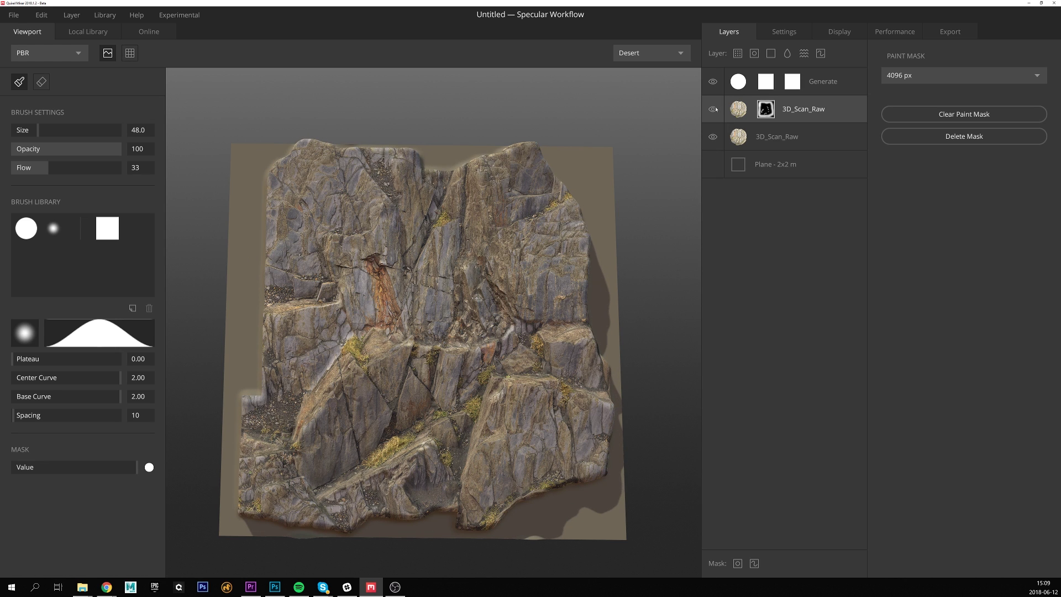
- Export the mix to the library as the surface 3d_Scan_Cleaned in the Rock category at 4096 px
left_click(16, 15)
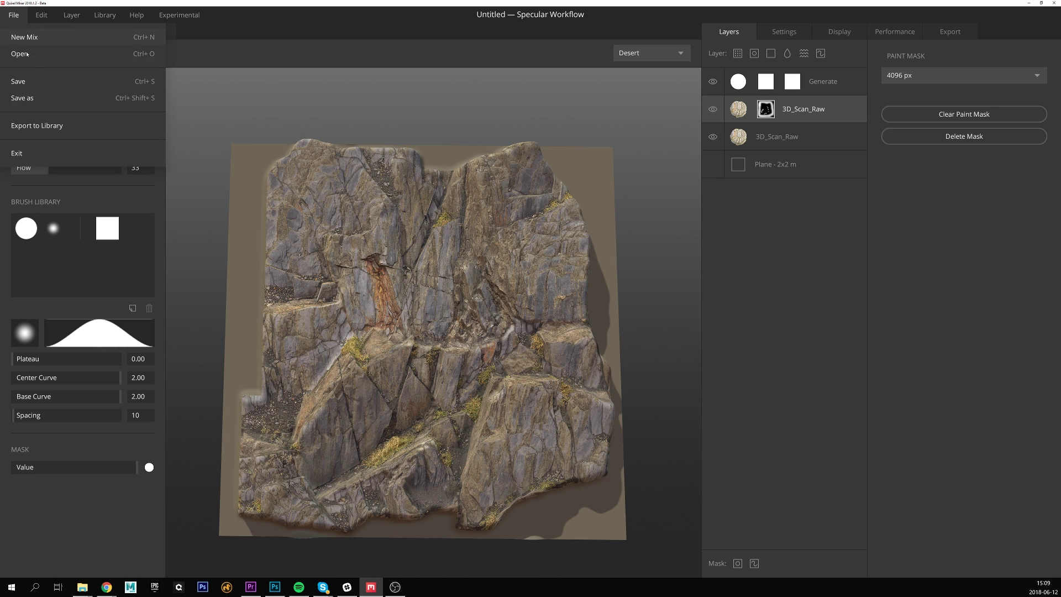
left_click(35, 126)
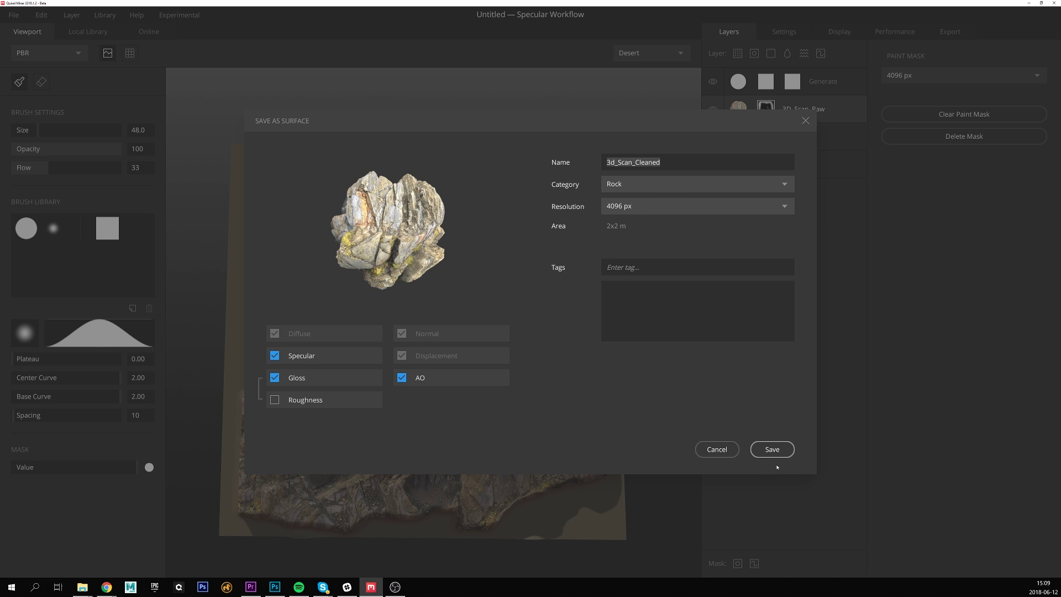
left_click(778, 455)
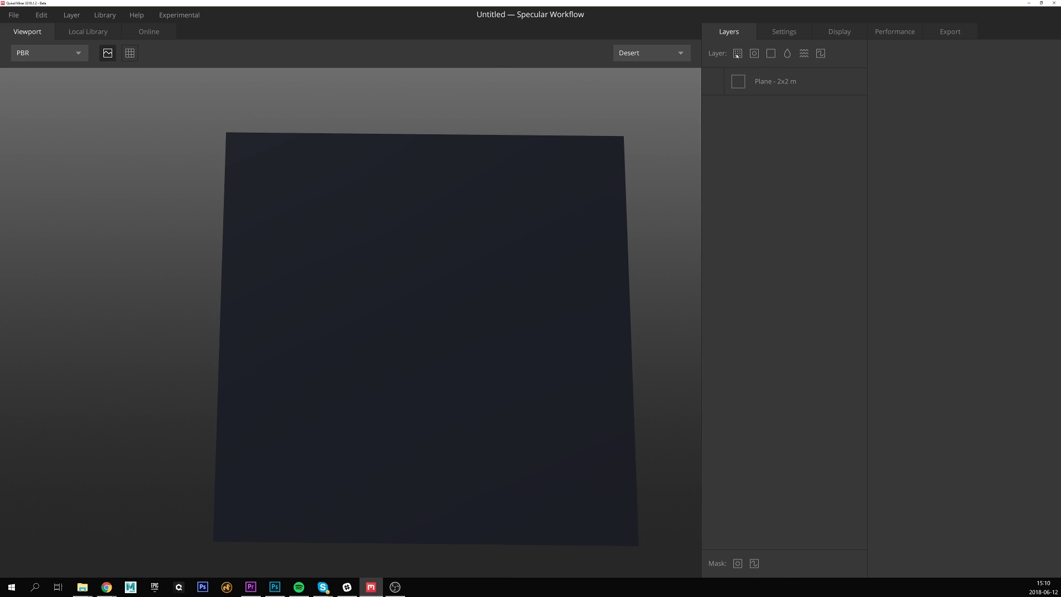
- Add the 3D_Scan_Cleaned surface to the empty mix, adjust the lighting direction and duplicate the layer
left_click(737, 56)
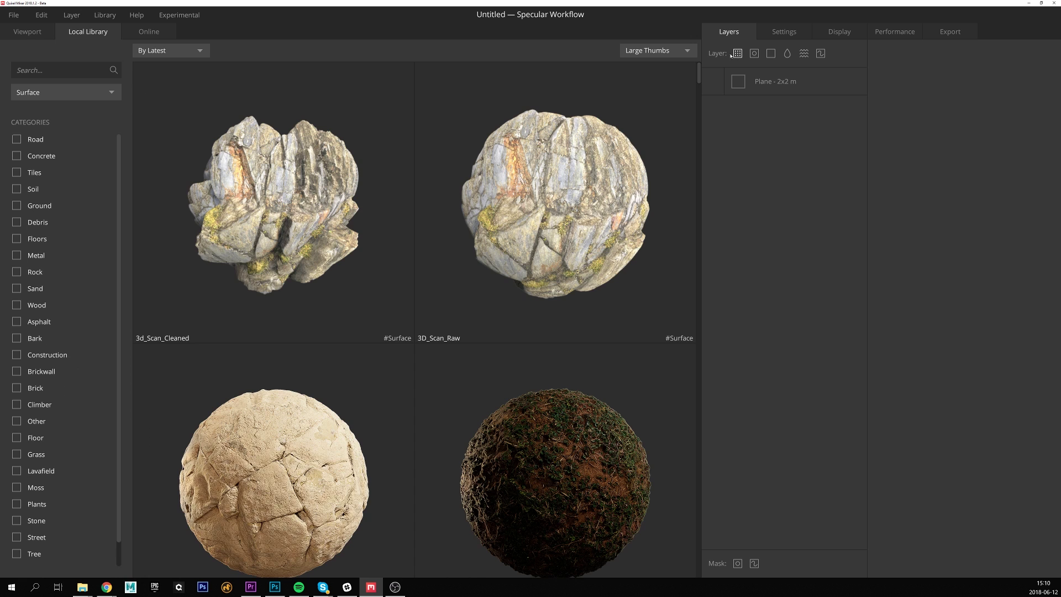
left_click(277, 205)
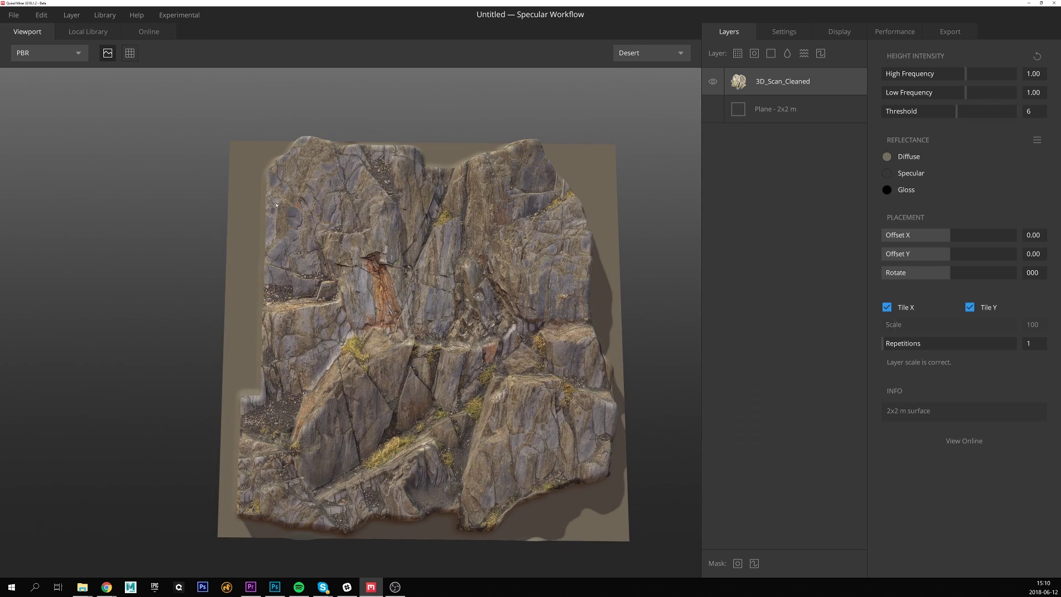
left_click_drag(368, 363, 501, 317, "shift")
key("ctrl+d")
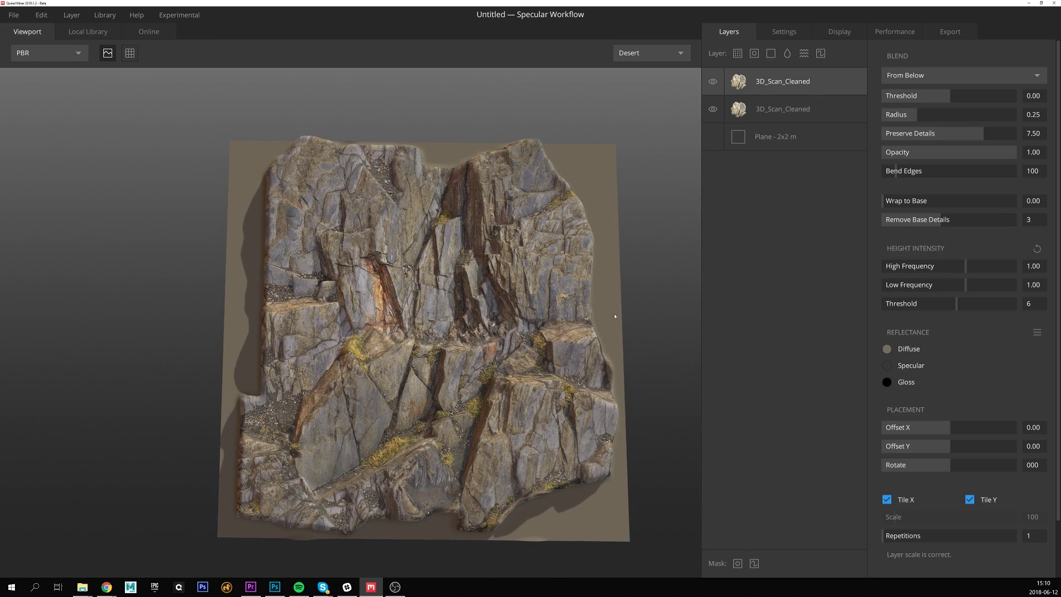
- Offset the duplicated layer by 0.50 in X and Y and lower its blend radius to 0.04
left_click_drag(953, 426, 1058, 427)
left_click_drag(960, 443, 1058, 445)
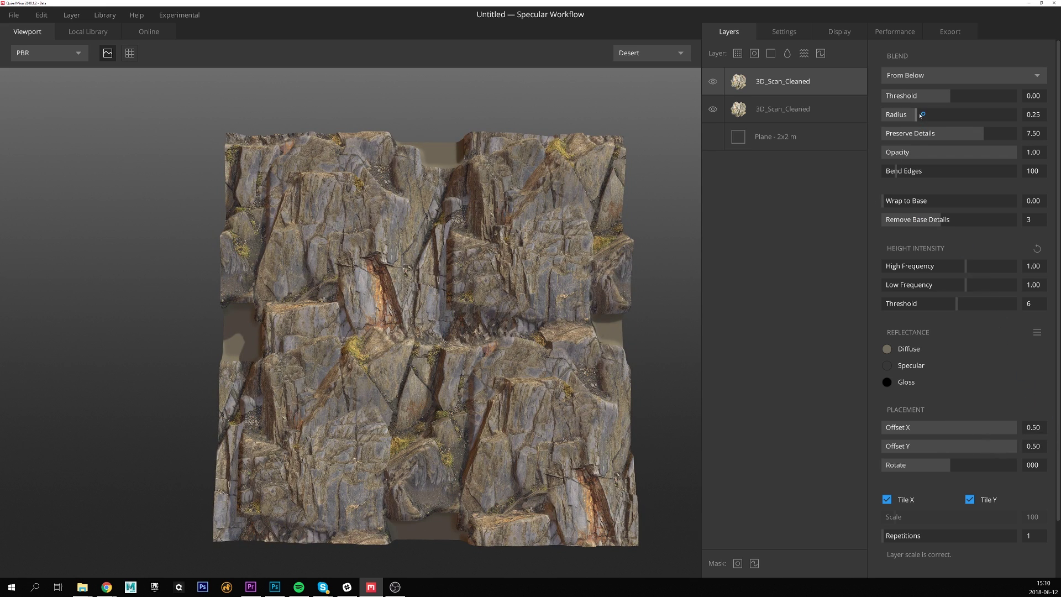
mouse_move(892, 119)
left_mouse_down()
mouse_move(946, 115)
mouse_move(883, 111)
left_mouse_up()
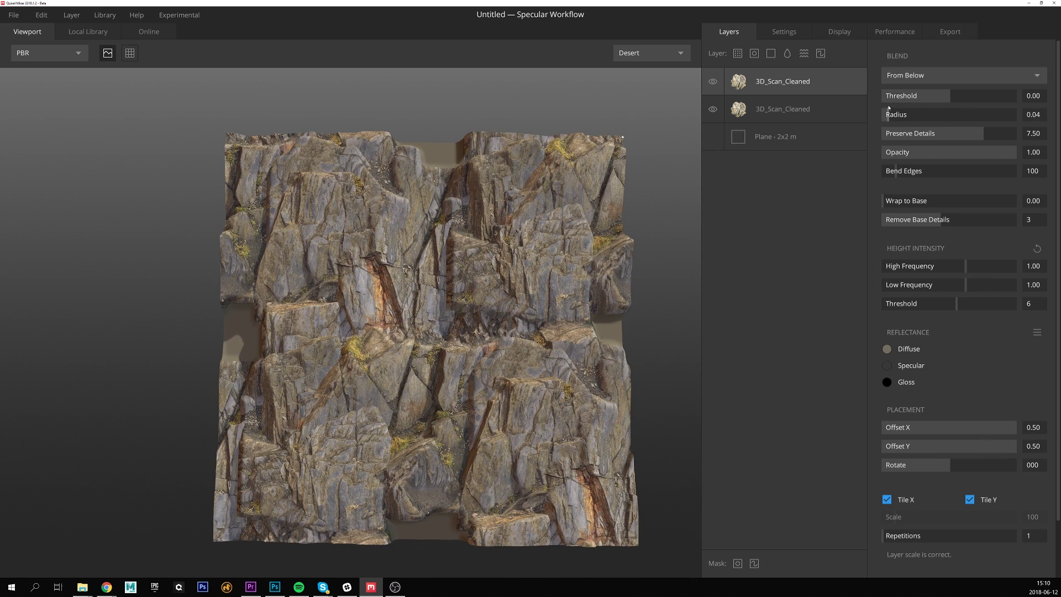
- Add a paint mask to the offset top layer and paint black over its central areas, reducing the brush to 25.2
left_click(753, 564)
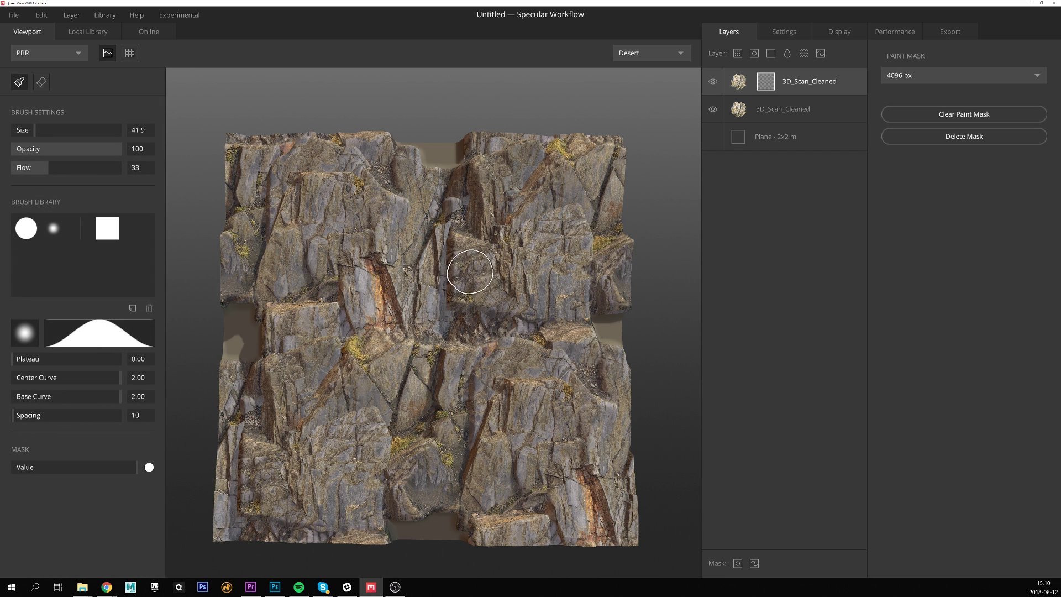
mouse_move(451, 236)
left_mouse_down()
mouse_move(453, 261)
mouse_move(533, 335)
left_mouse_up()
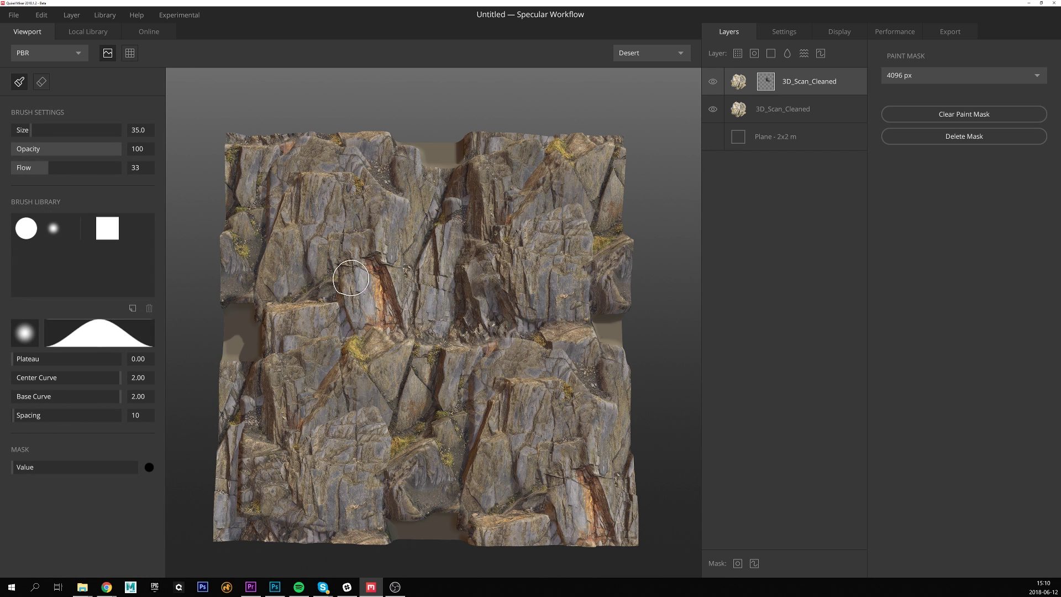
middle_click_drag(370, 272, 379, 258)
left_click_drag(486, 360, 475, 406)
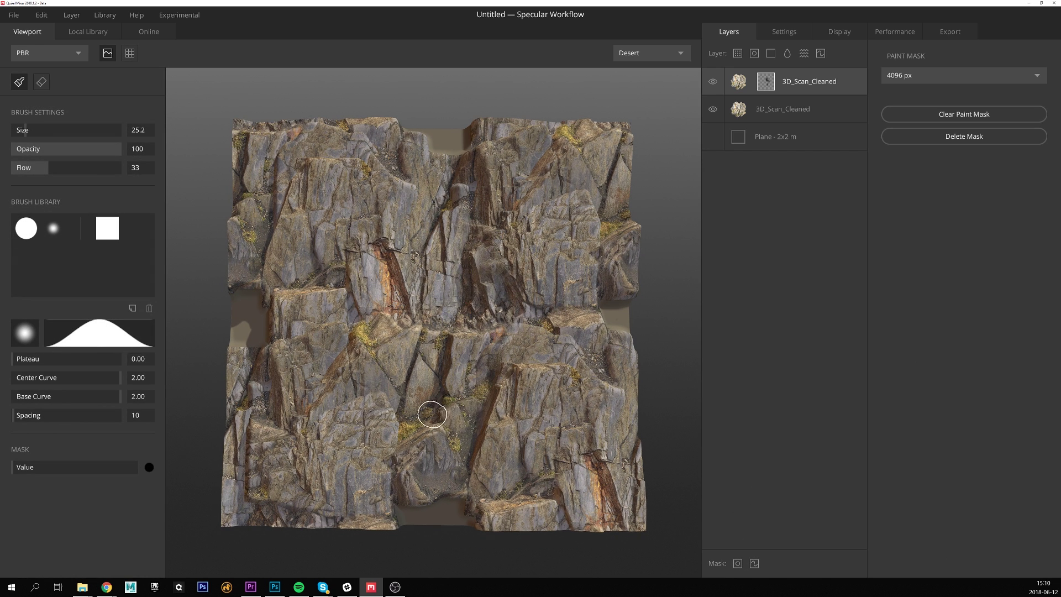
middle_click_drag(414, 407, 447, 412)
- Compare the surface with the top layer hidden, paint black along the mossy ledge with a small brush, and check the tiling
left_click(712, 82)
left_click(712, 81)
left_click(712, 82)
left_click(712, 82)
mouse_move(451, 318)
left_mouse_down()
mouse_move(409, 411)
mouse_move(419, 424)
mouse_move(370, 422)
mouse_move(374, 461)
mouse_move(396, 438)
mouse_move(365, 453)
mouse_move(369, 478)
left_mouse_up()
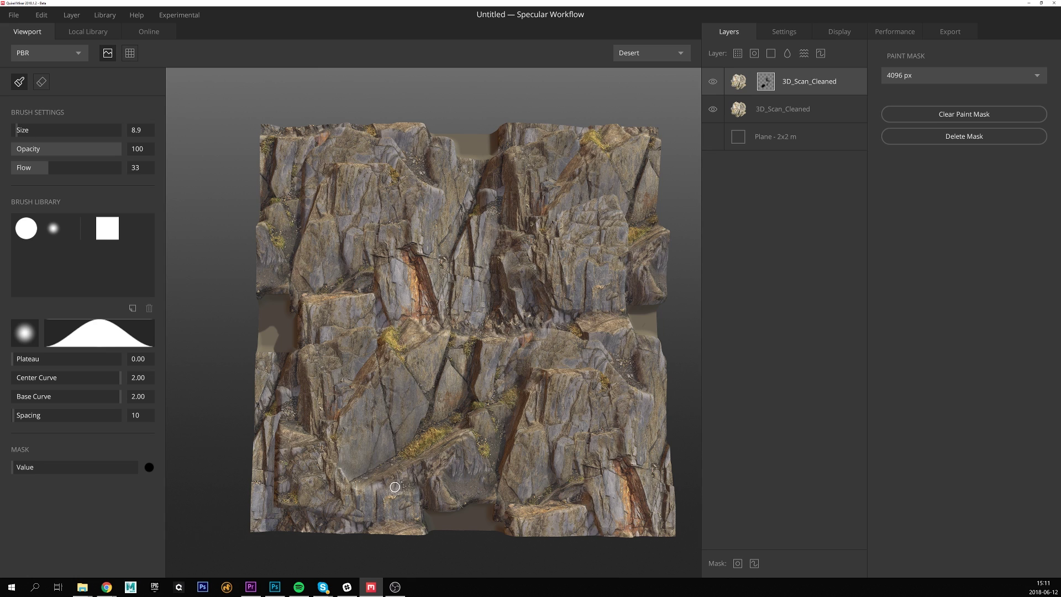
key("t")
key("t")
- Duplicate the base scan layer and offset the copy by 0.25 in X and Y
left_click(821, 106)
key("ctrl+d")
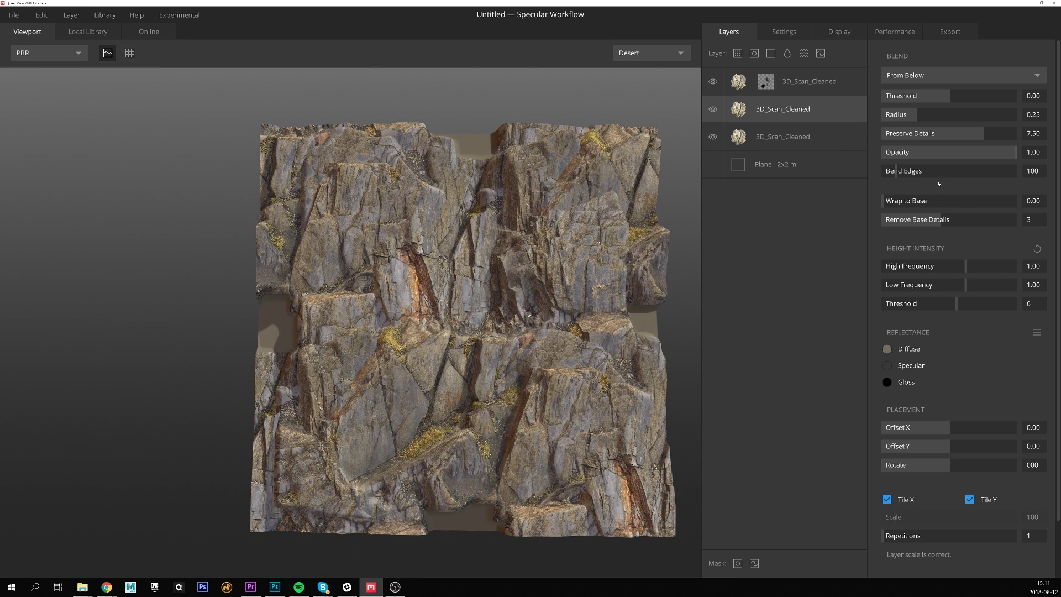
type("0.25")
key("Return")
type("0.")
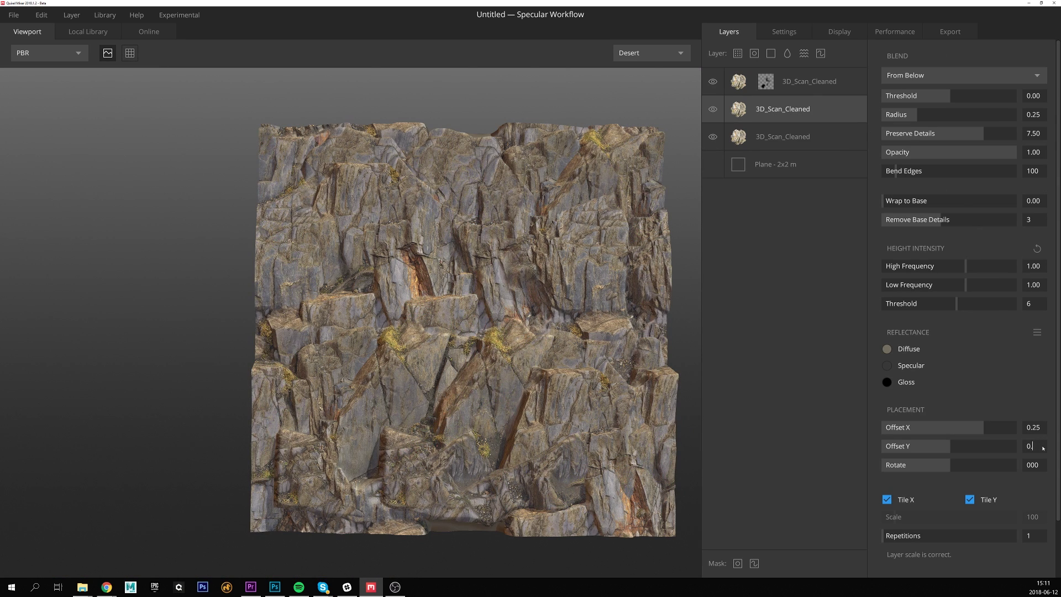
type("25")
key("Return")
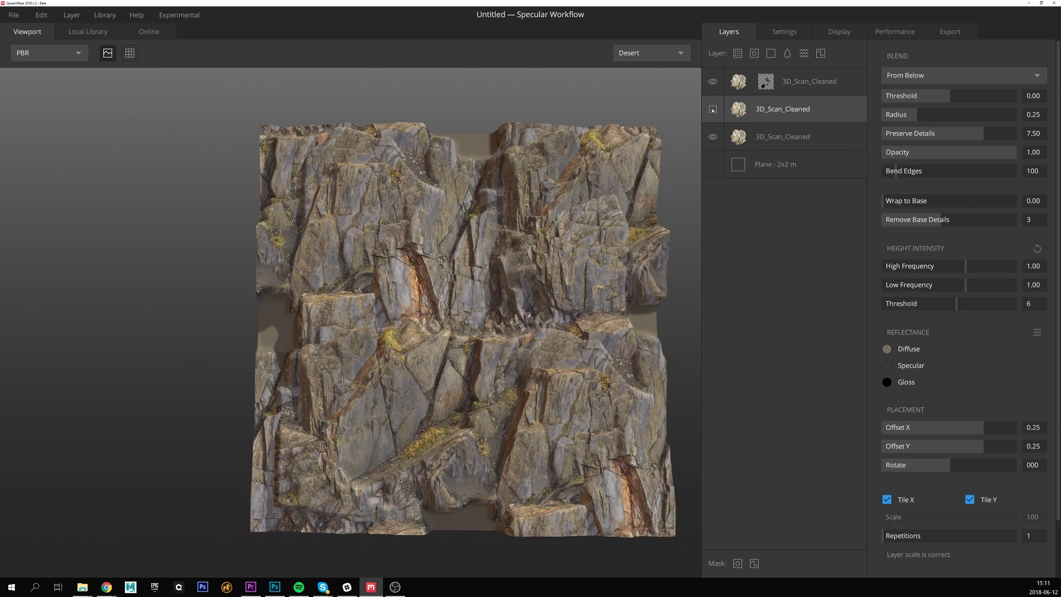
- Add a paint mask to the new copy, black out the surface, and paint white over the side-edge gaps with a 49.2 brush
left_click(754, 563)
mouse_move(404, 273)
left_mouse_down()
mouse_move(391, 138)
mouse_move(635, 251)
mouse_move(224, 446)
mouse_move(722, 467)
left_mouse_up()
right_click_drag(431, 323, 330, 322, "ctrl")
key("x")
key("x")
left_click_drag(271, 317, 263, 283)
- Paint white in the mask over the gaps at the surface's lower and upper edges, reducing the brush from 26.7 to 19.4
key("bracketleft")
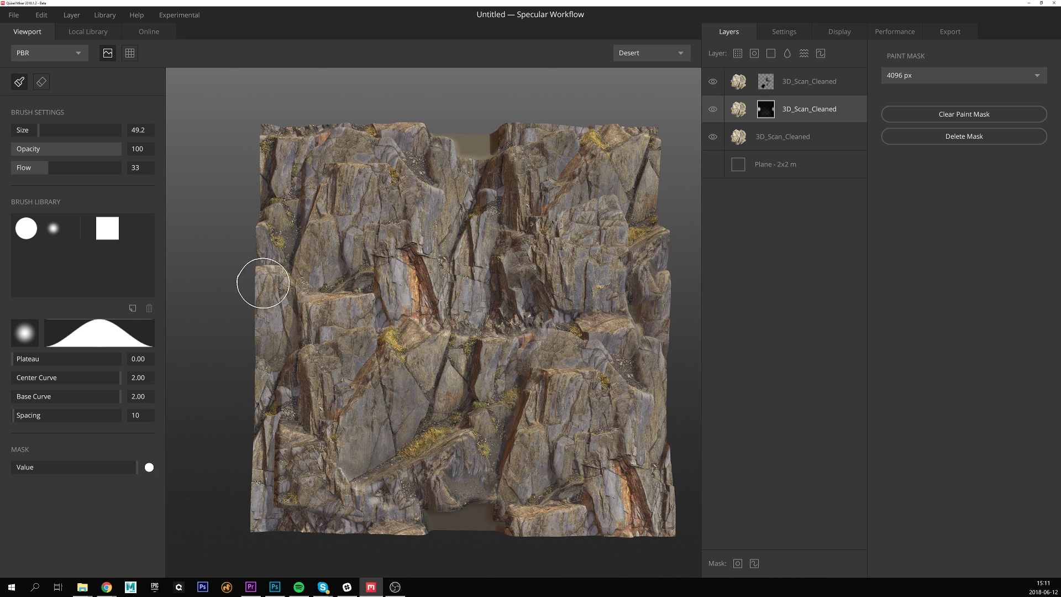
key("bracketleft")
key("bracketleft")
mouse_move(483, 502)
left_mouse_down()
mouse_move(433, 516)
mouse_move(459, 514)
left_mouse_up()
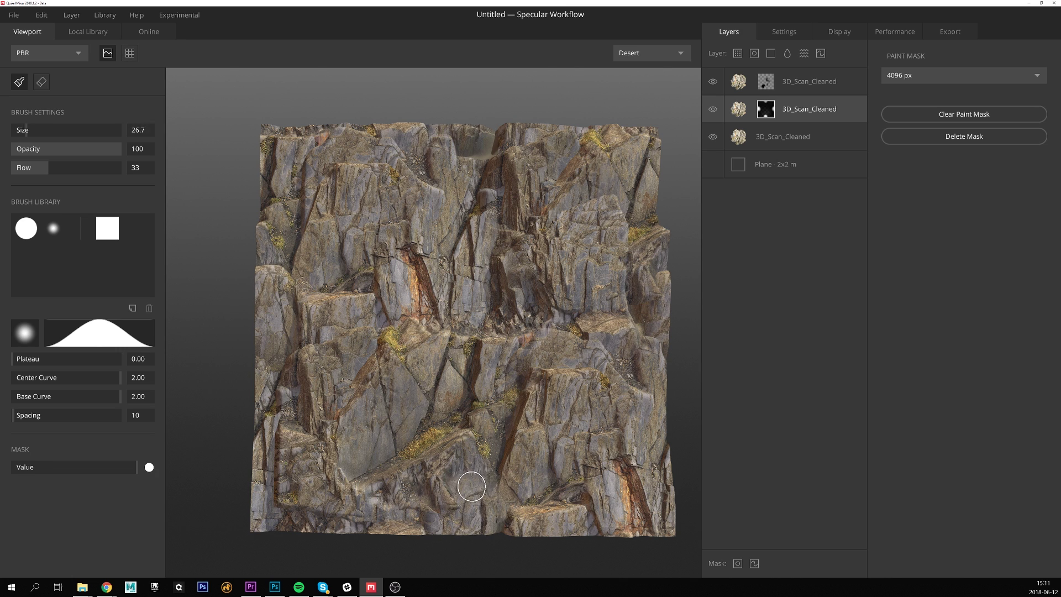
left_click_drag(472, 149, 508, 121)
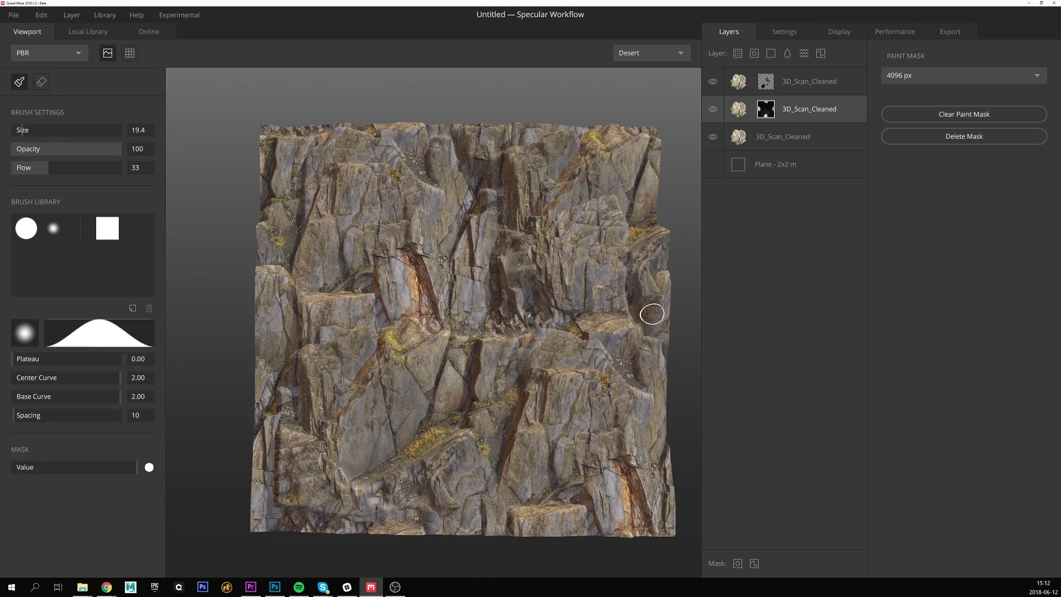
- Check the tiled preview under changed lighting and set the middle layer's blend threshold to 0.38
key("t")
right_click_drag(597, 321, 540, 322, "shift")
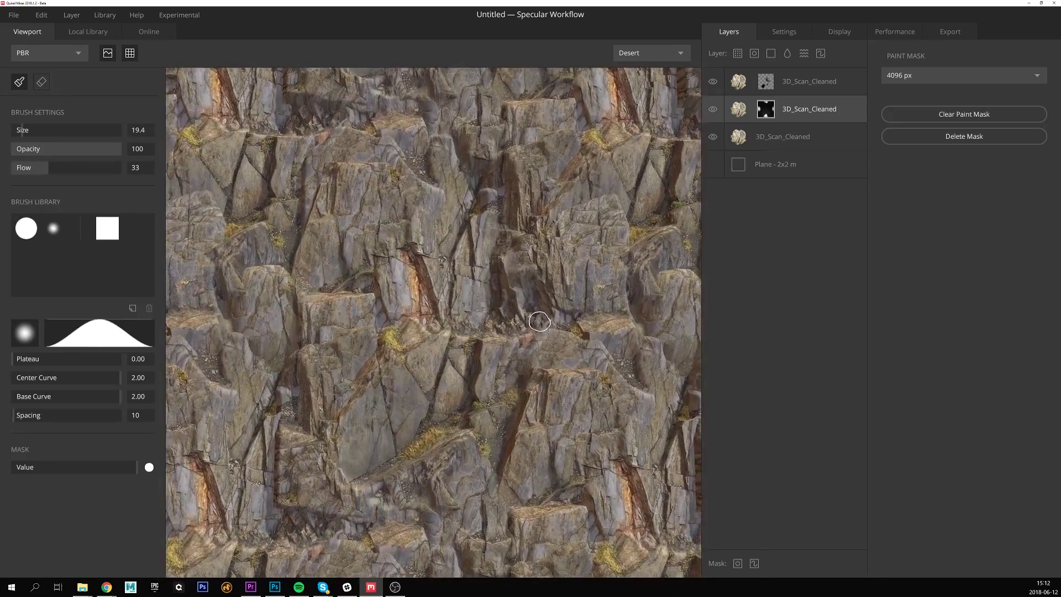
key("1")
left_click(796, 108)
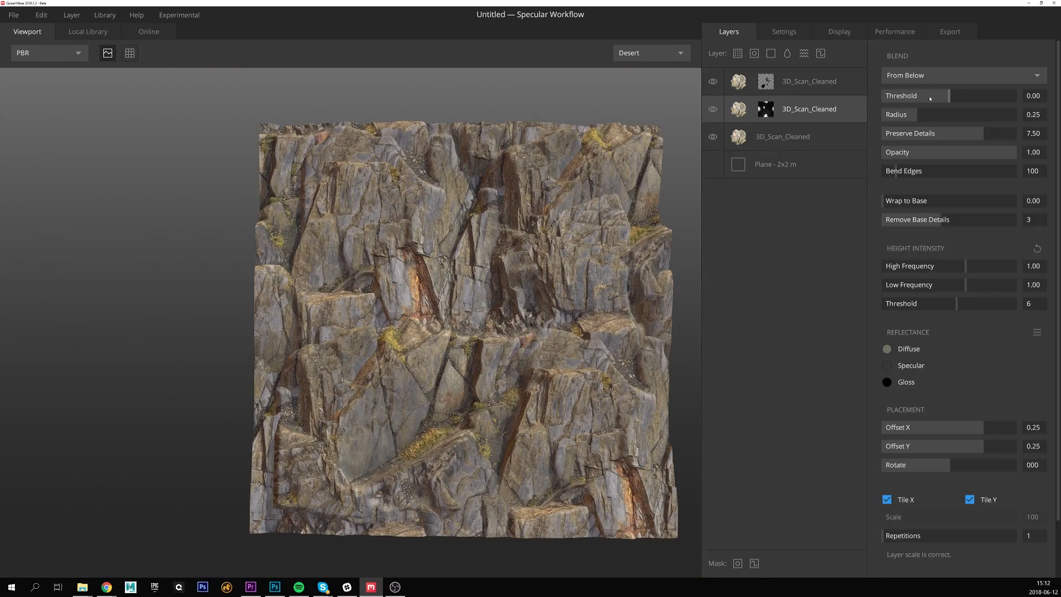
left_click(963, 99)
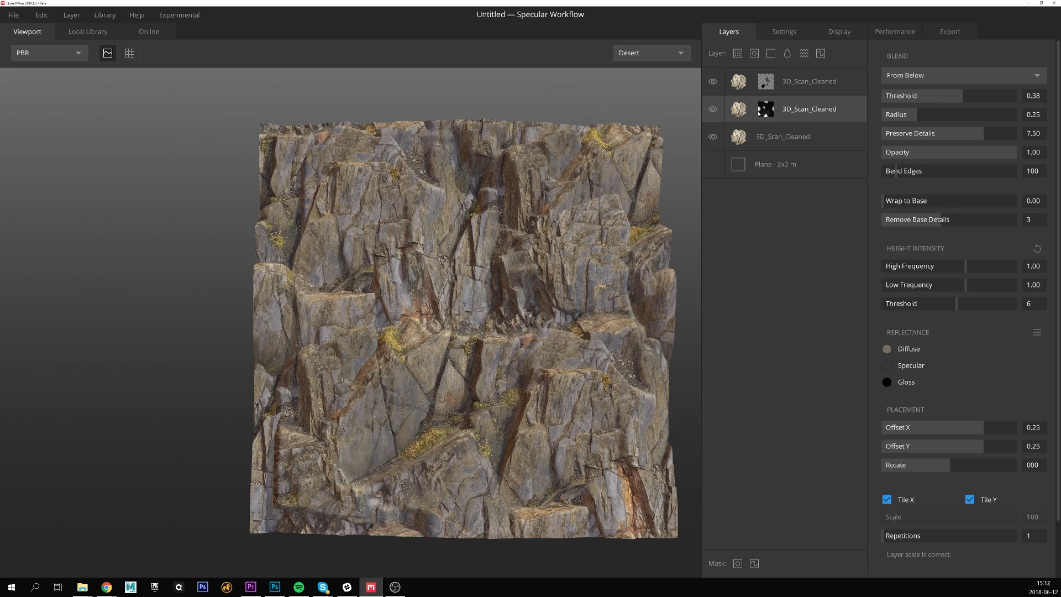